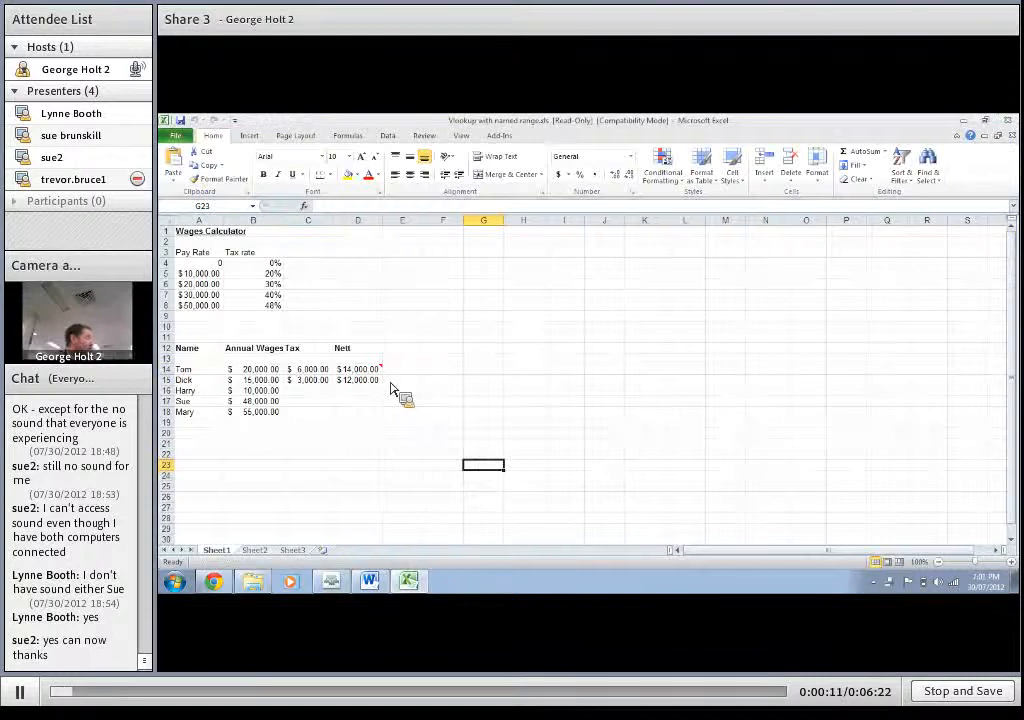
Step: Check the tax formula in C14 and set the first employee's annual wage in B14 to 19000
click(308, 369)
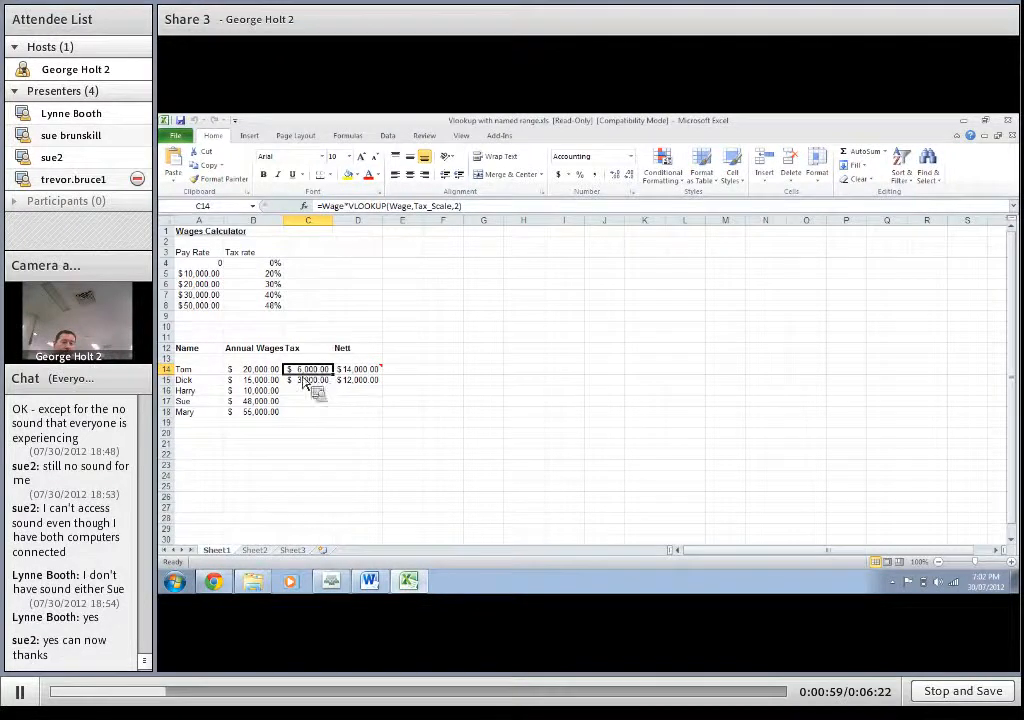
click(255, 370)
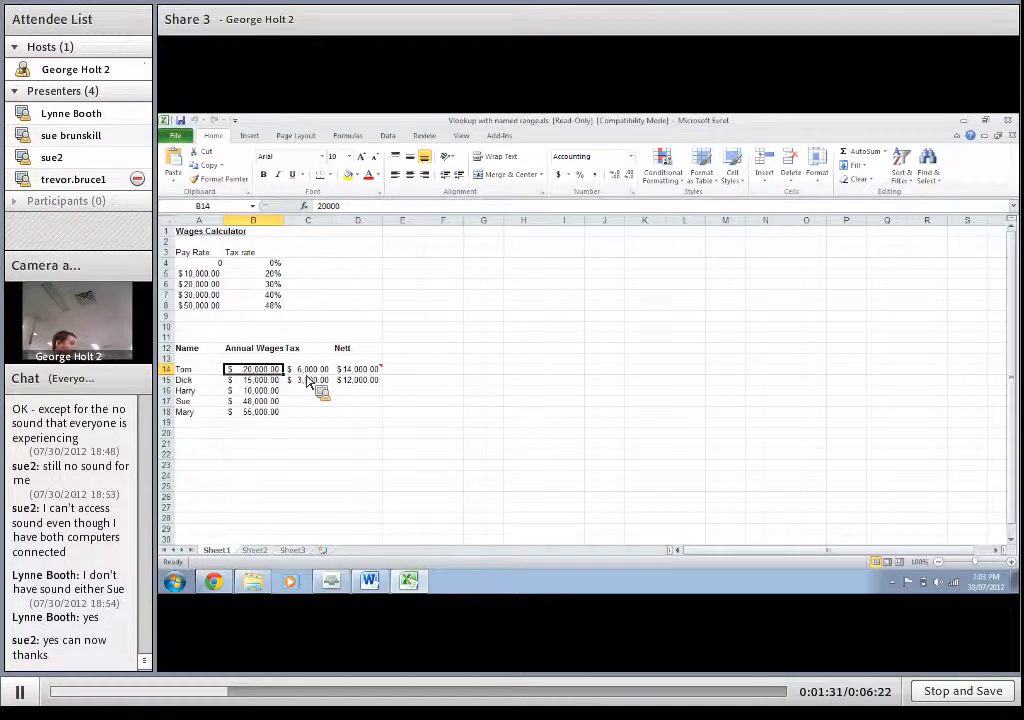
mouse_move(379, 379)
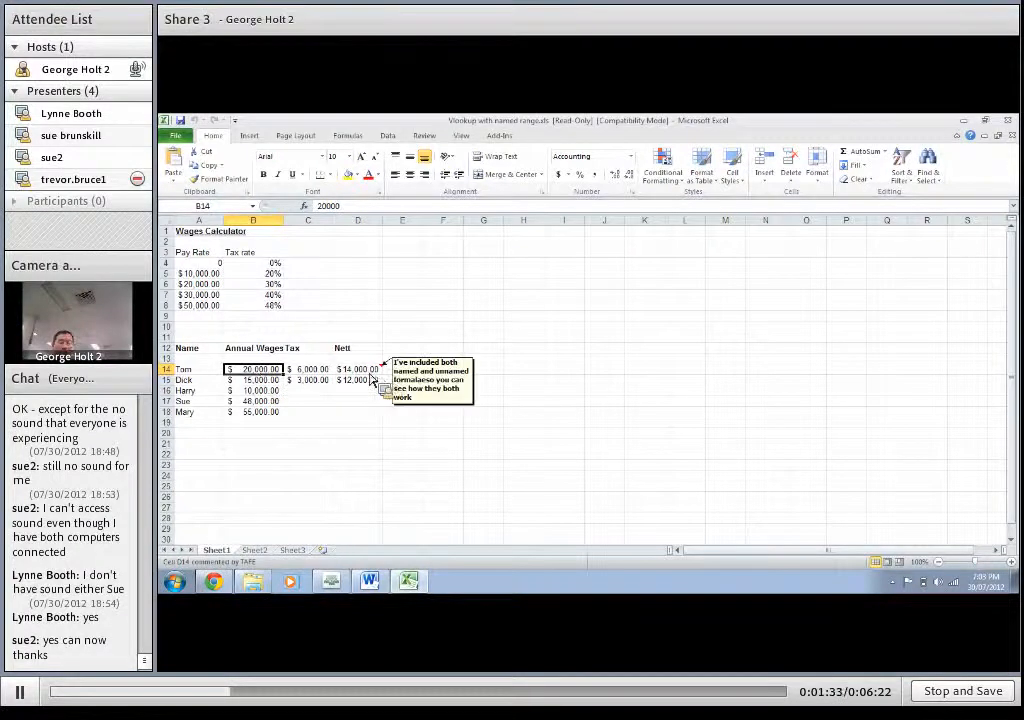
text(190)
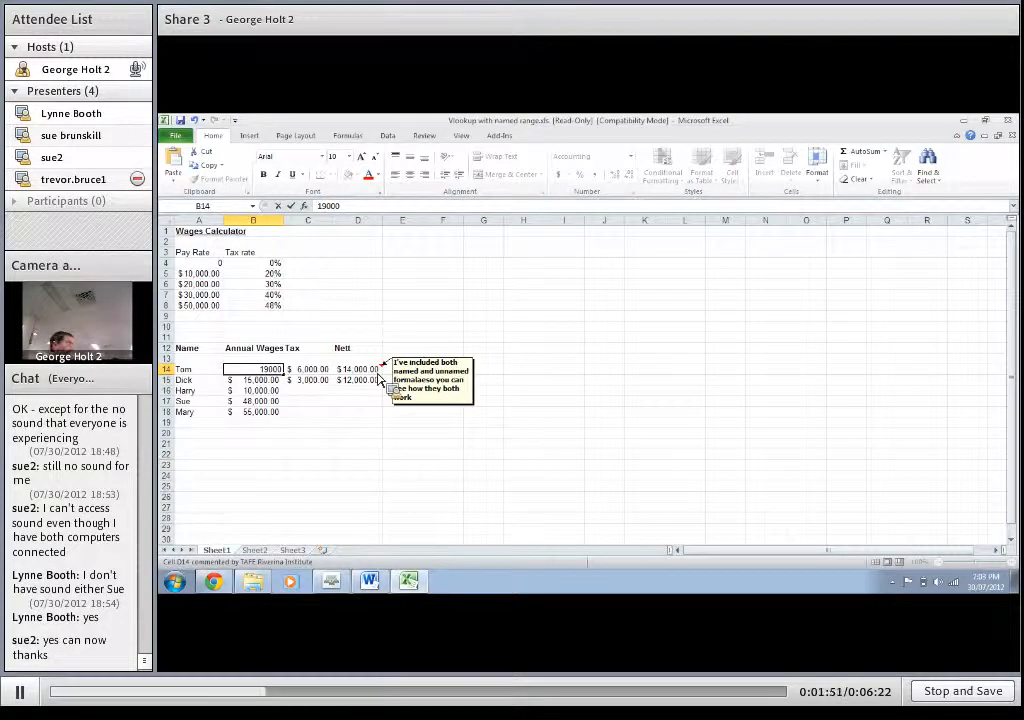
key(Return)
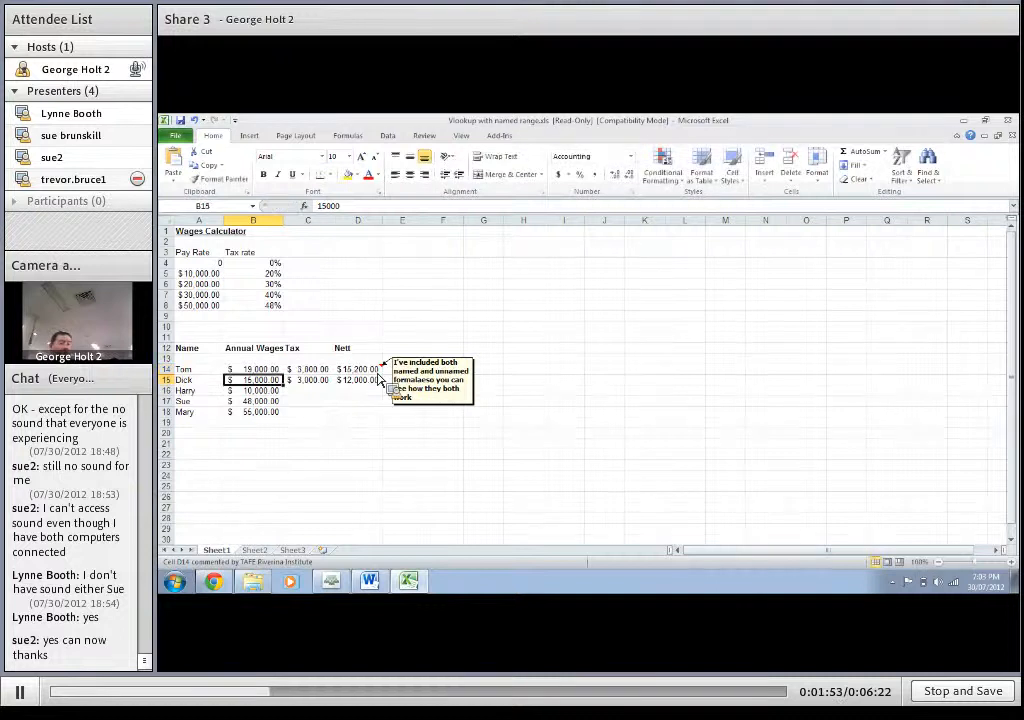
Step: Enter =VLOOKUP(B14,Tax_Scale,2) in tax cell C14, using A4:B8 as the table array
key(Up)
key(Right)
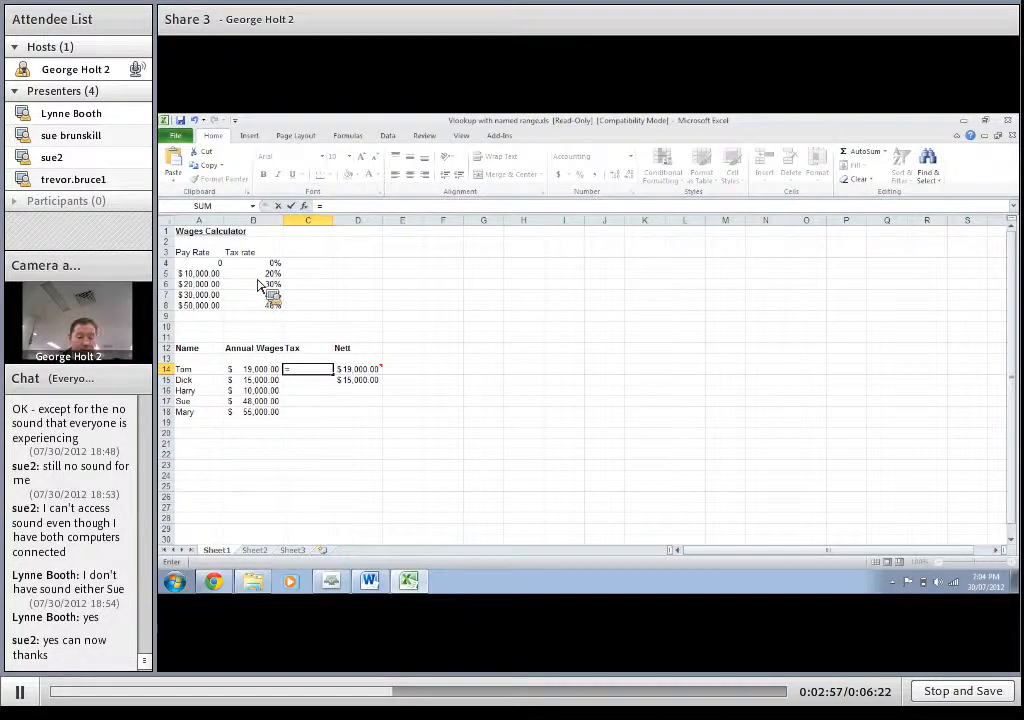
text(vlookup)
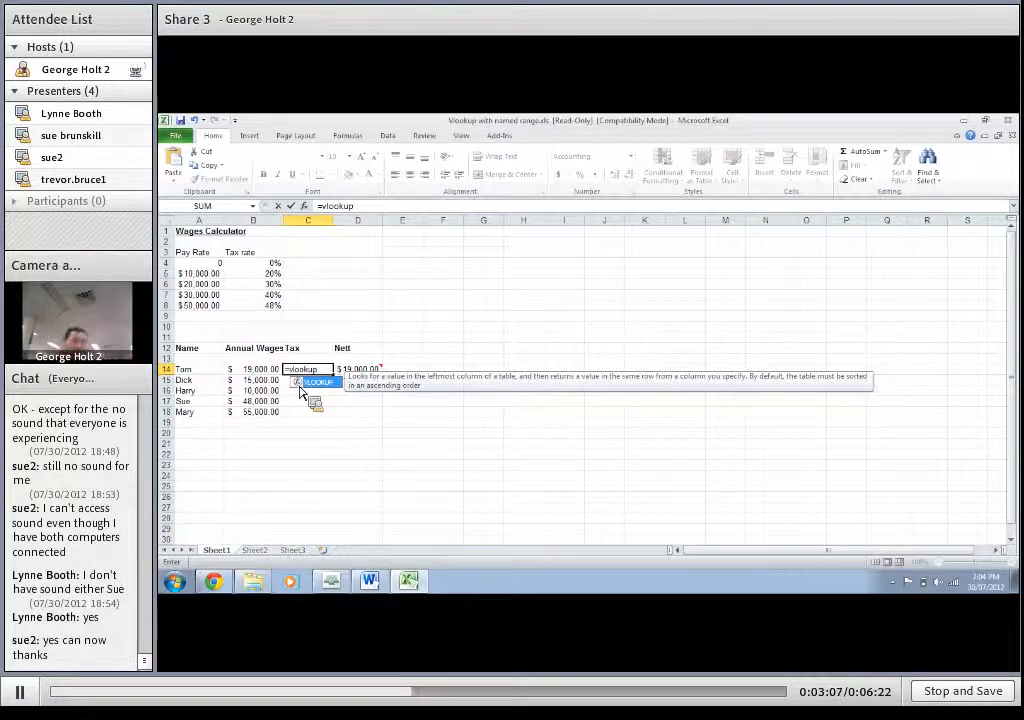
text(()
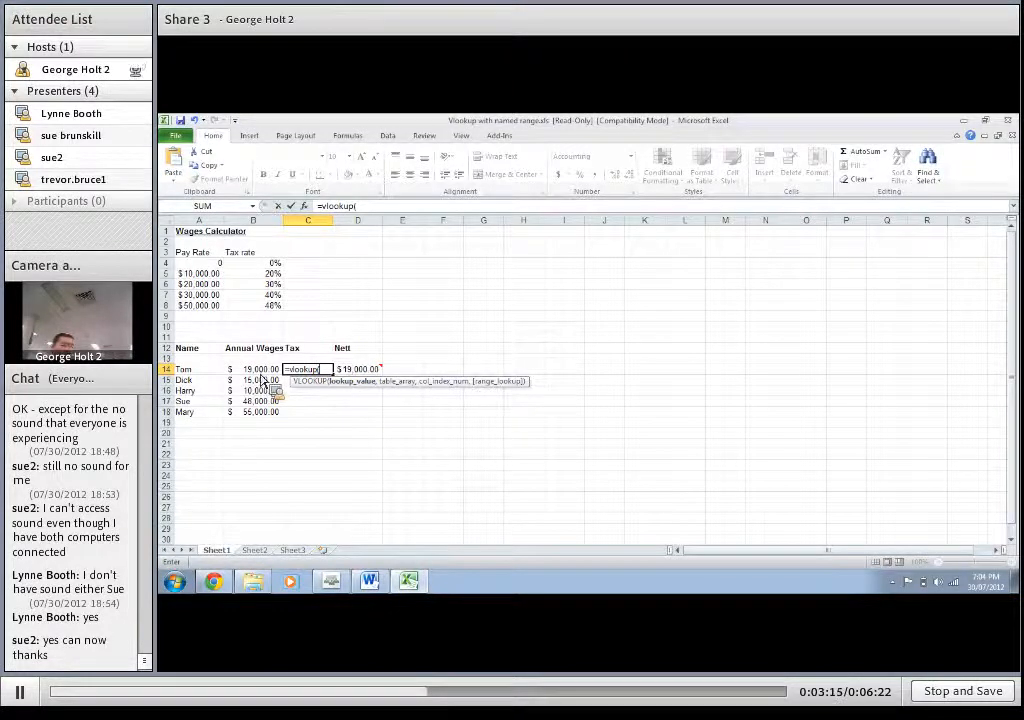
click(258, 369)
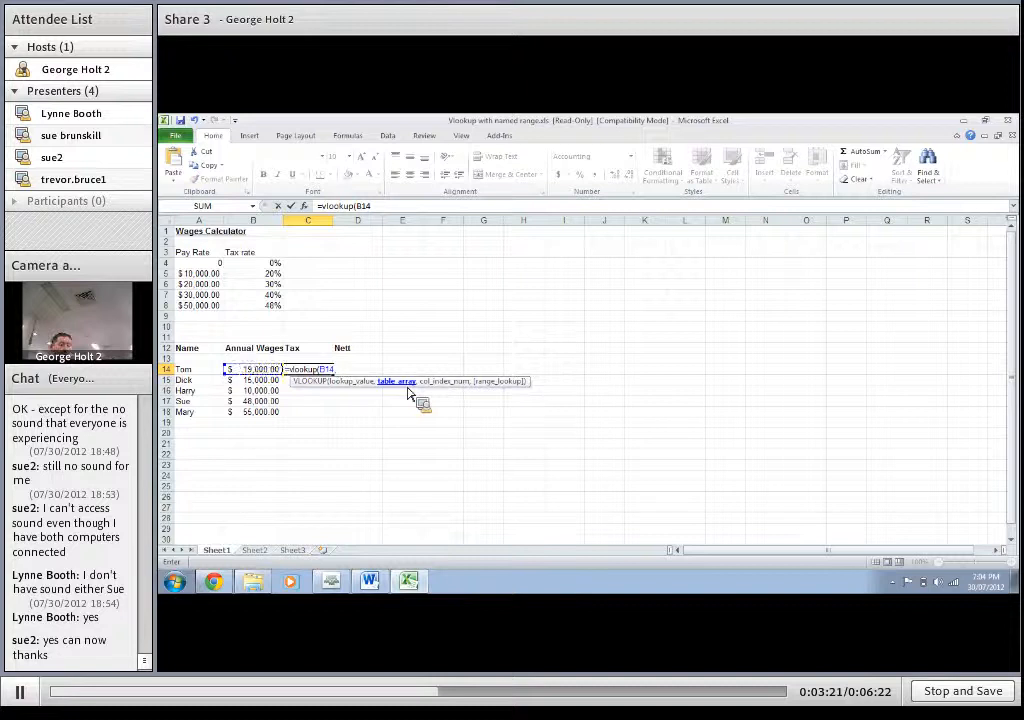
text(,)
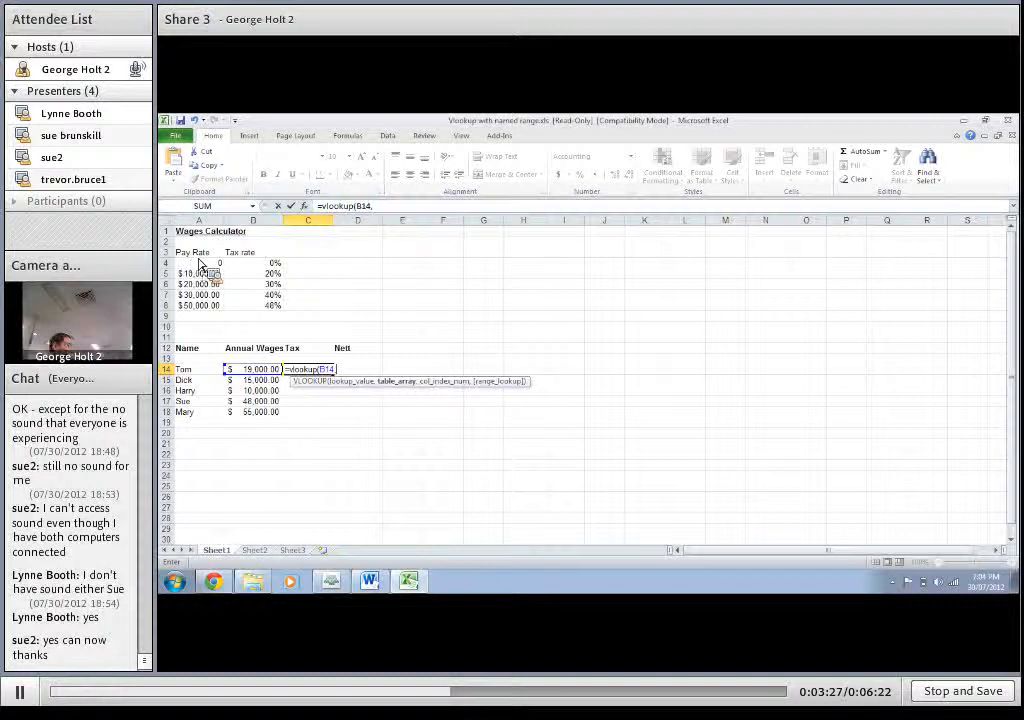
drag(203, 267, 262, 320)
drag(265, 316, 265, 316)
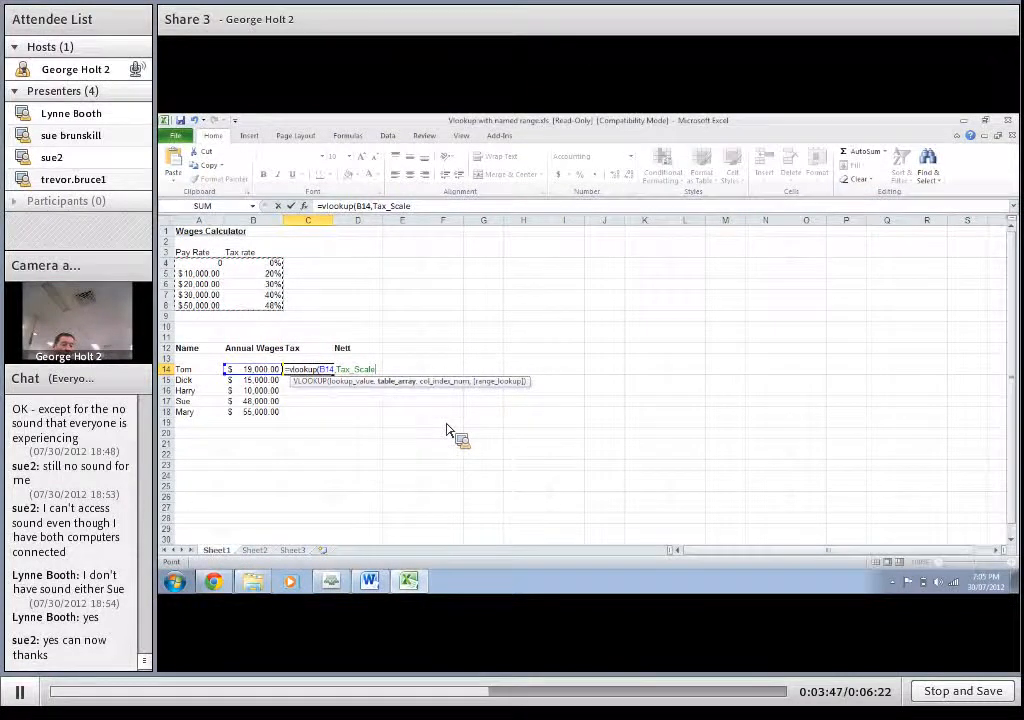
text(,)
text(,)
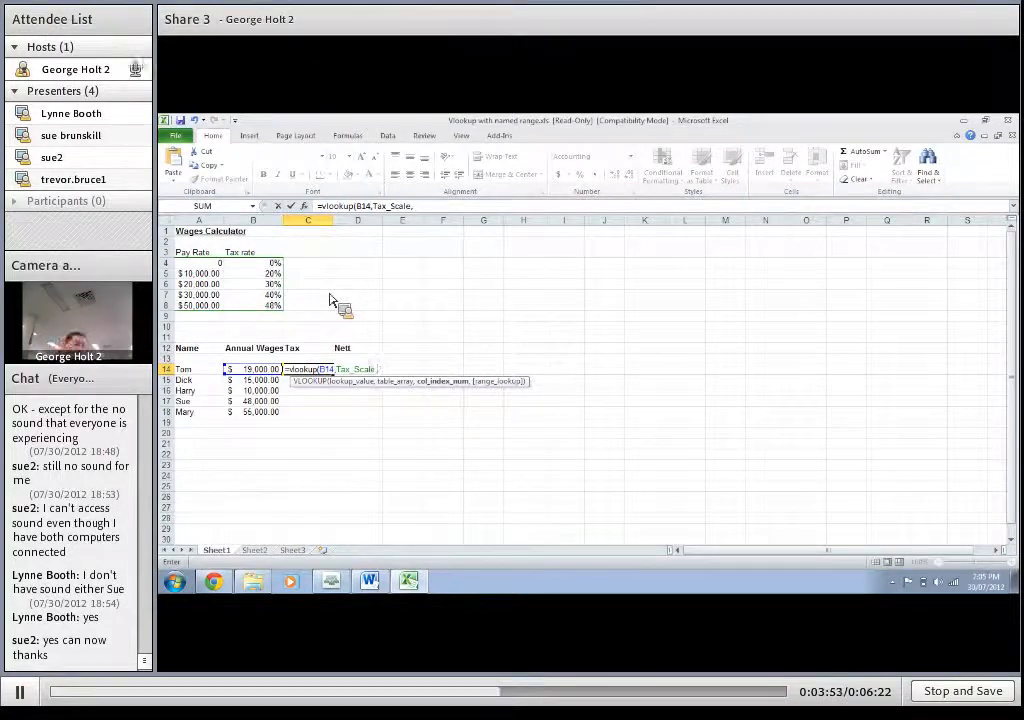
text(2)
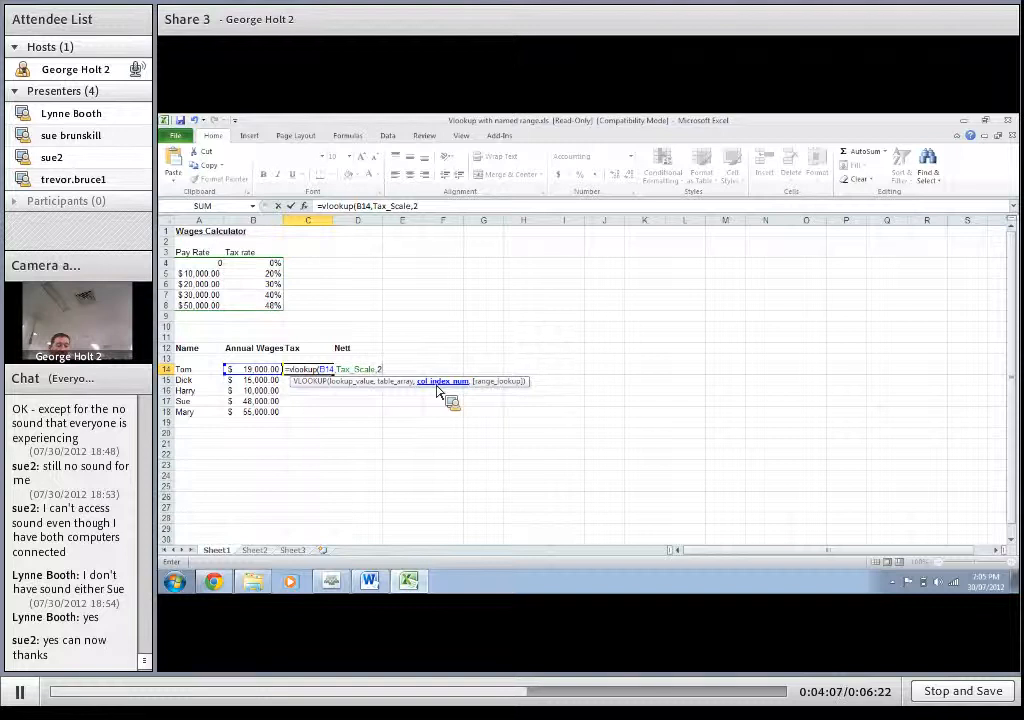
text())
key(Return)
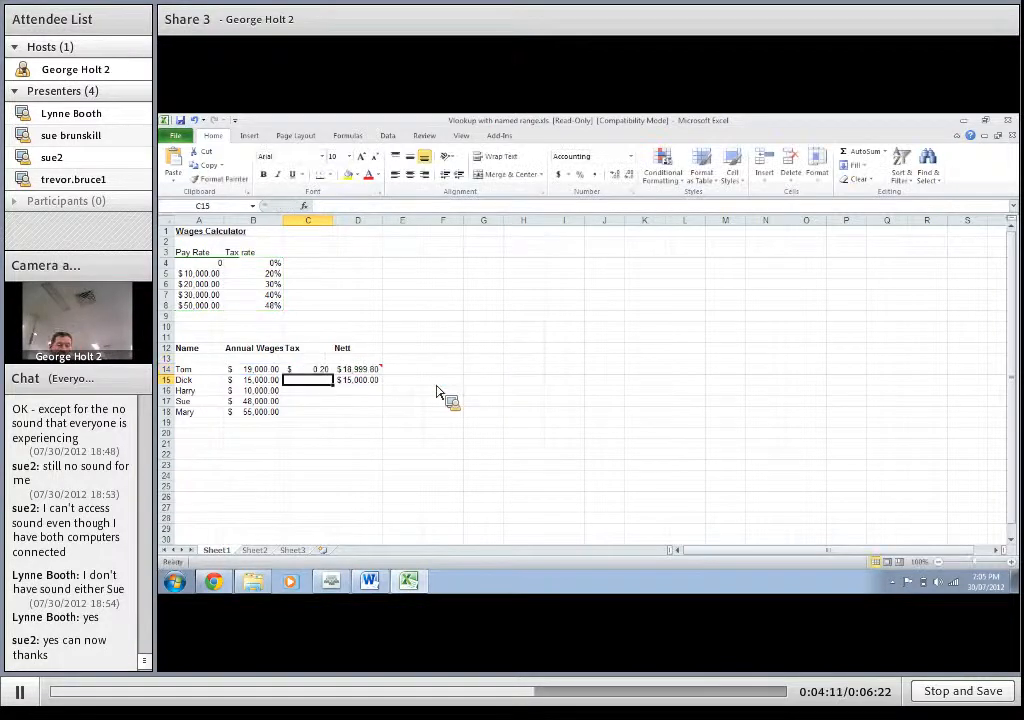
Step: Compare C14 with the tax rate in B5 and try to include the wage by inserting B14* before Tax_Scale in C14's formula
key(Up)
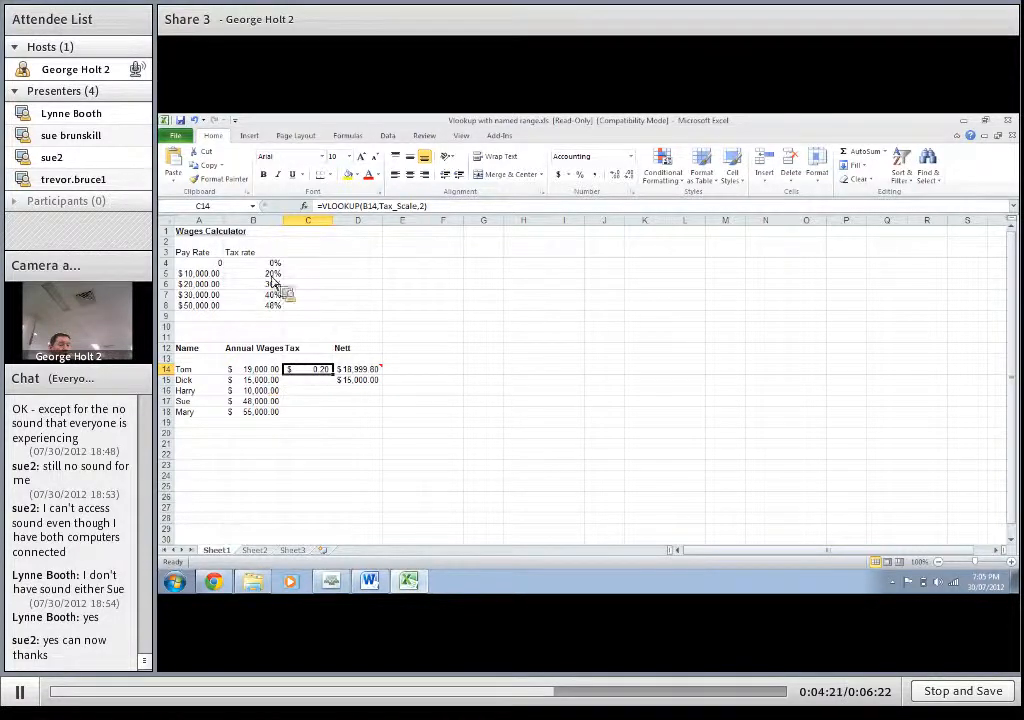
click(265, 273)
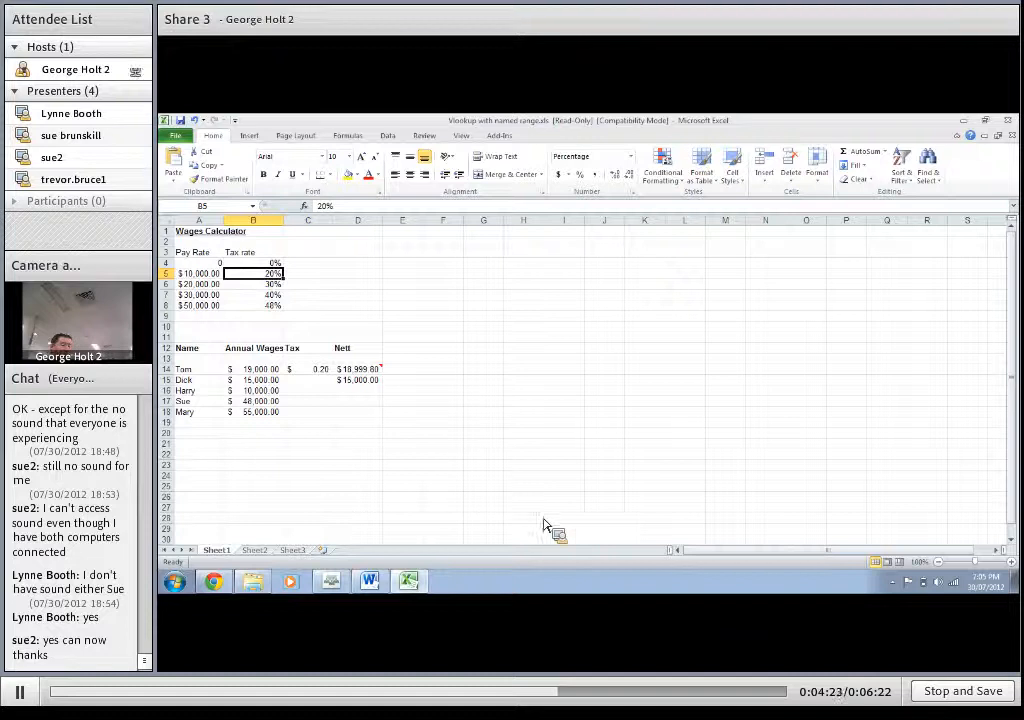
click(307, 373)
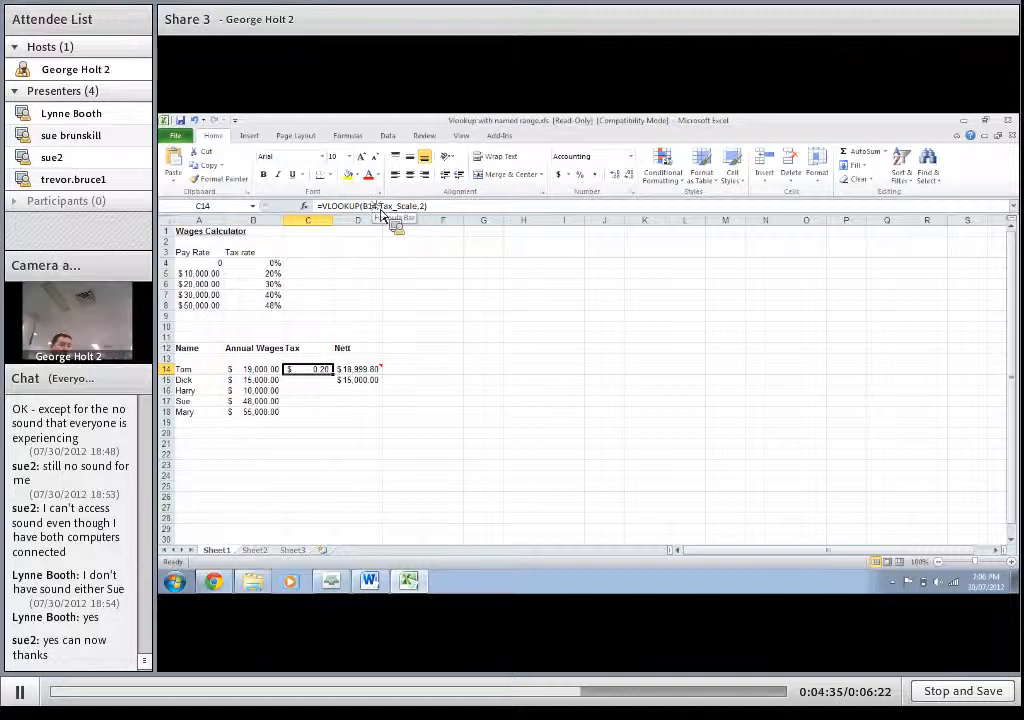
key(F2)
key(Right)
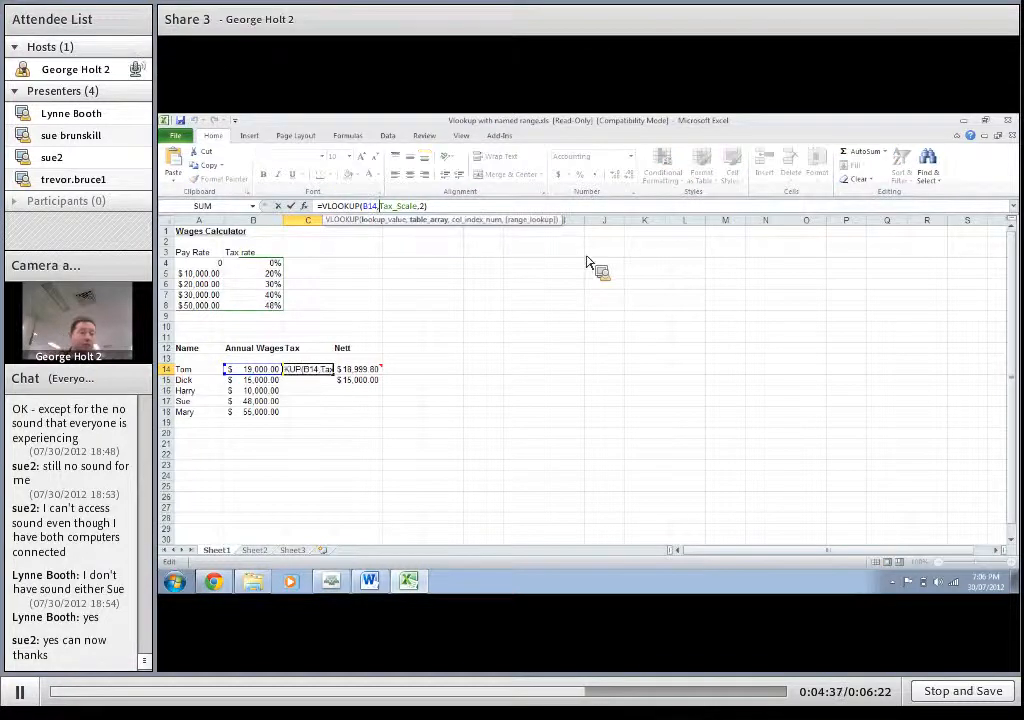
text(b14)
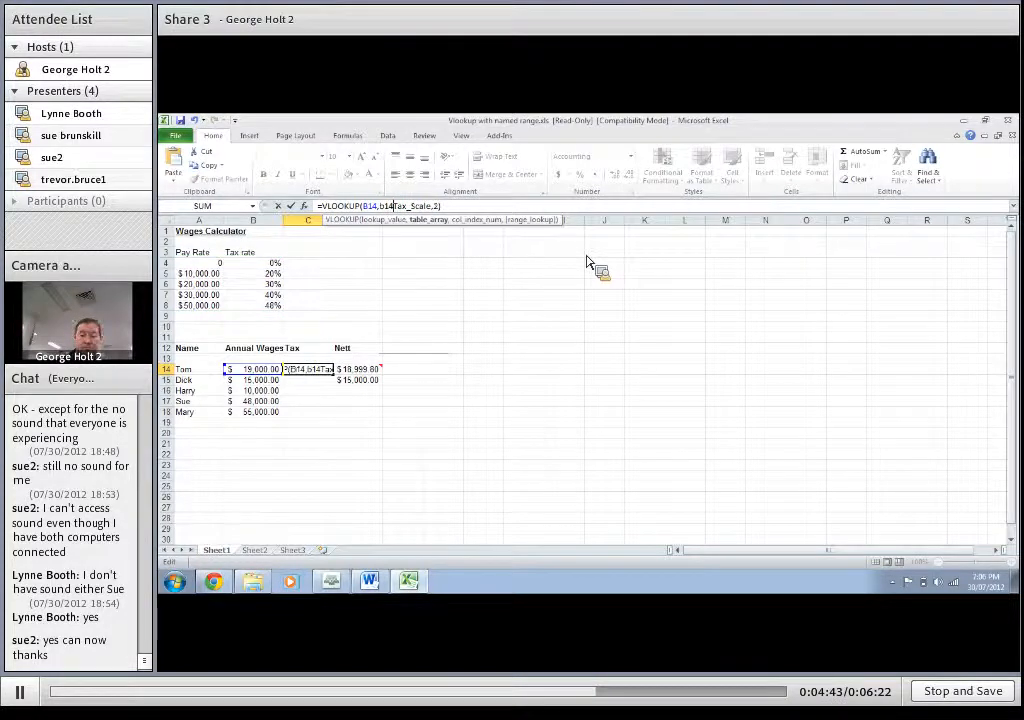
text(*)
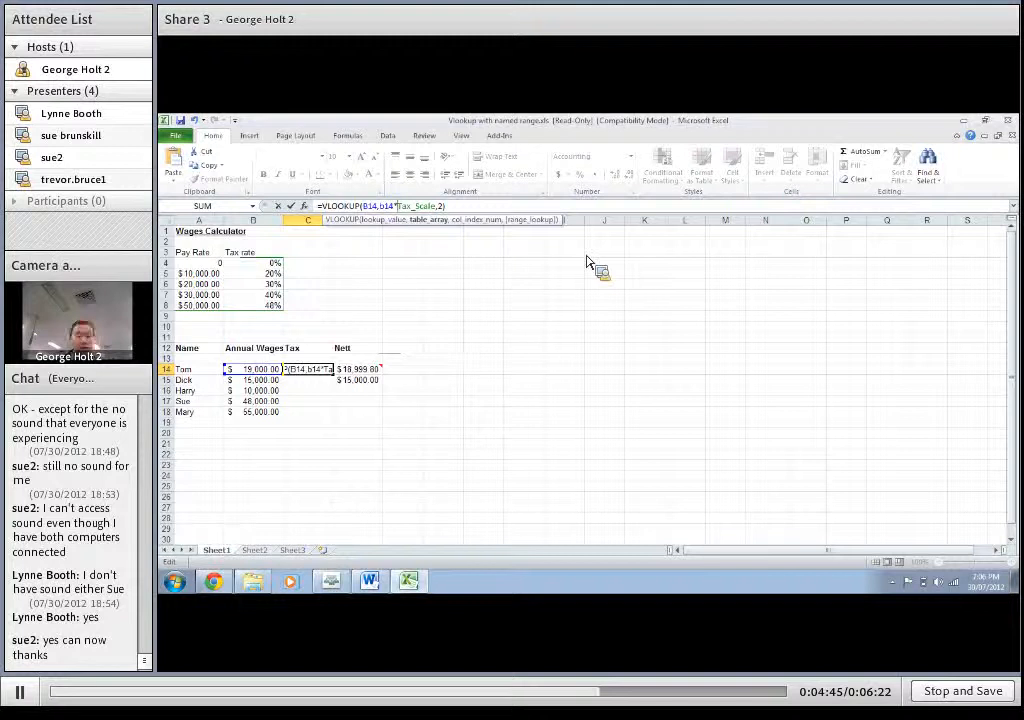
key(Return)
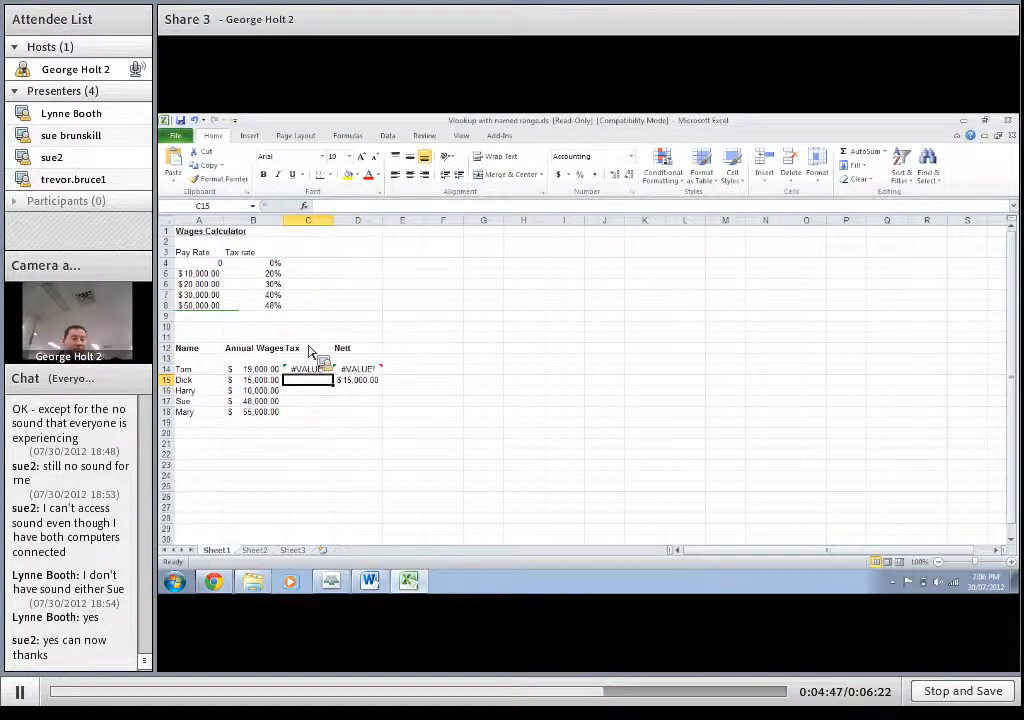
Step: Correct the formula in C14 to =VLOOKUP(B14,Tax_Scale,2)*B14 and copy it down through C18
key(Up)
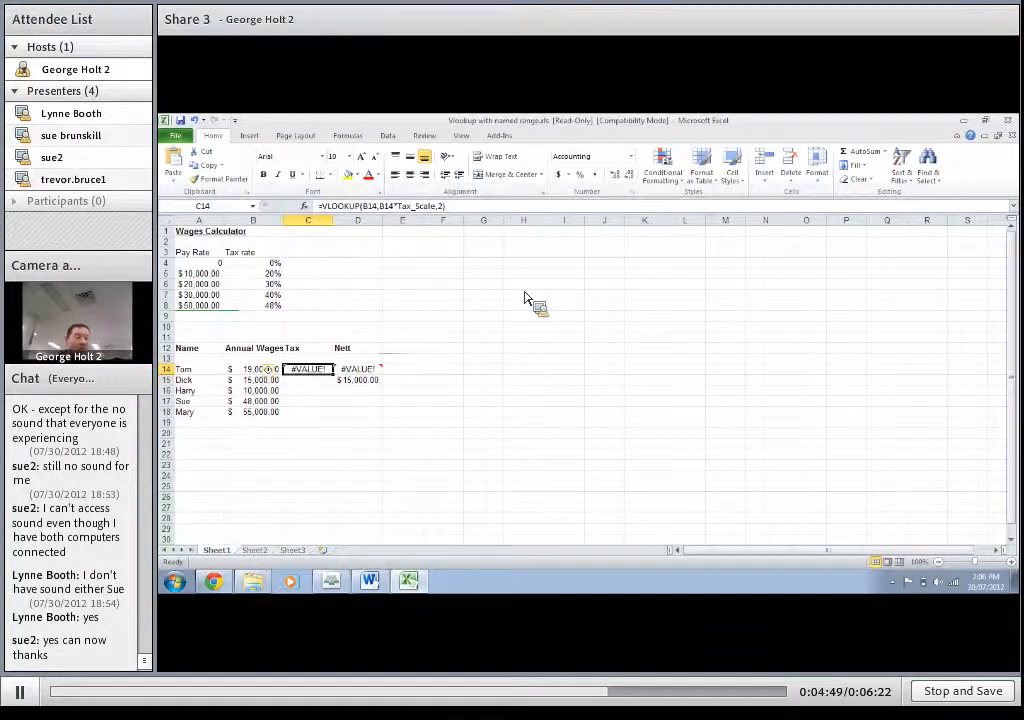
double_click(387, 206)
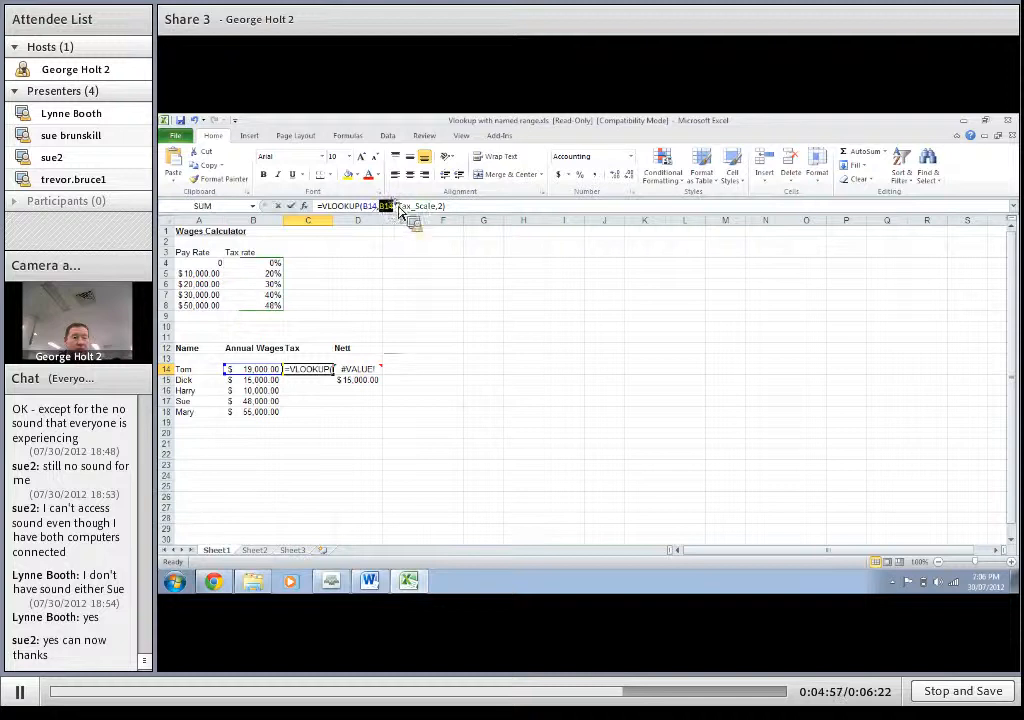
key(Delete)
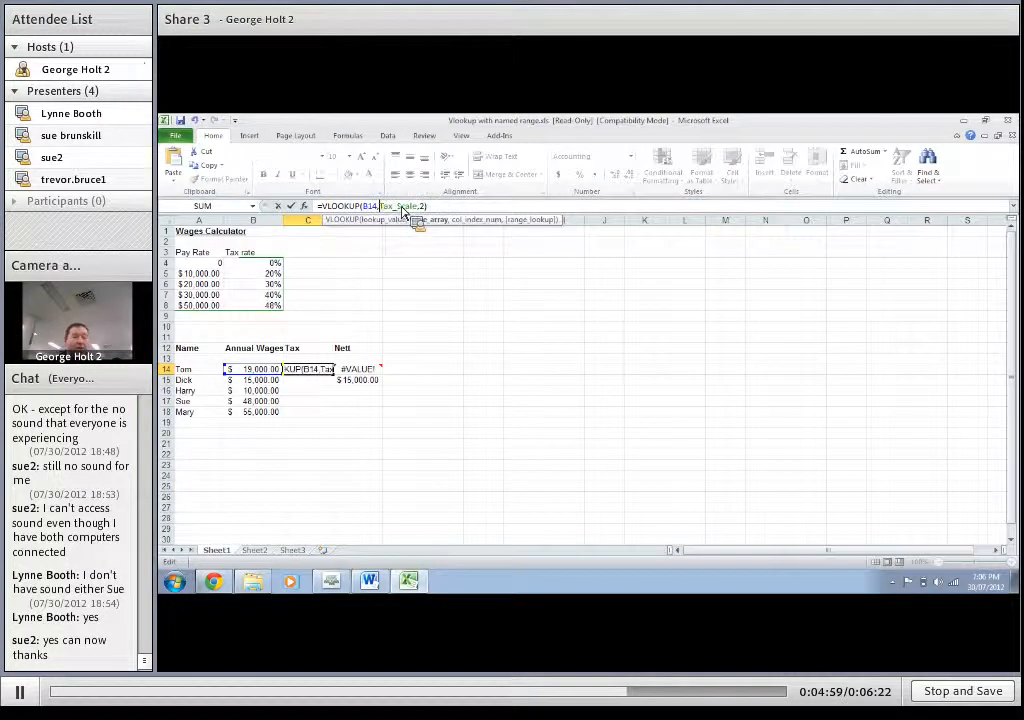
click(436, 210)
text(*b14)
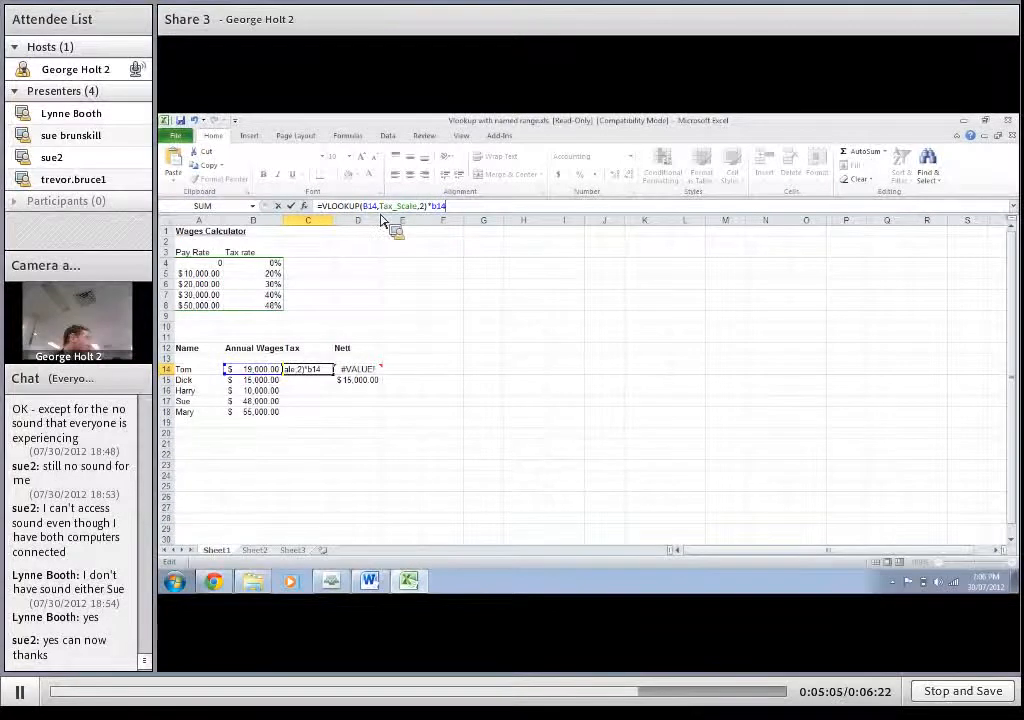
key(Return)
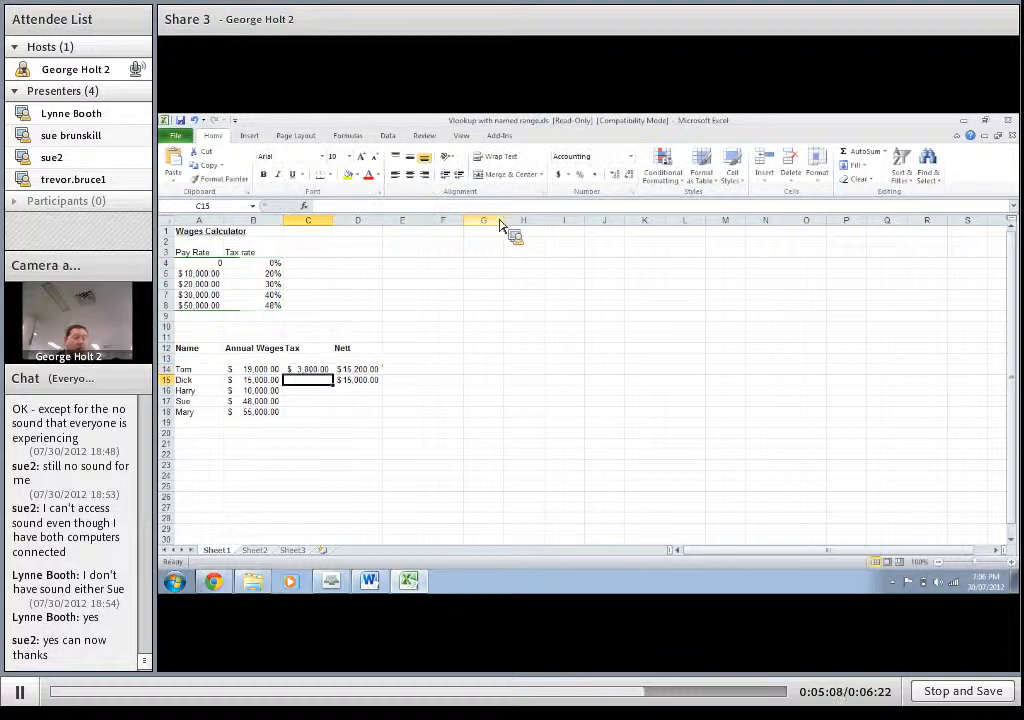
click(327, 370)
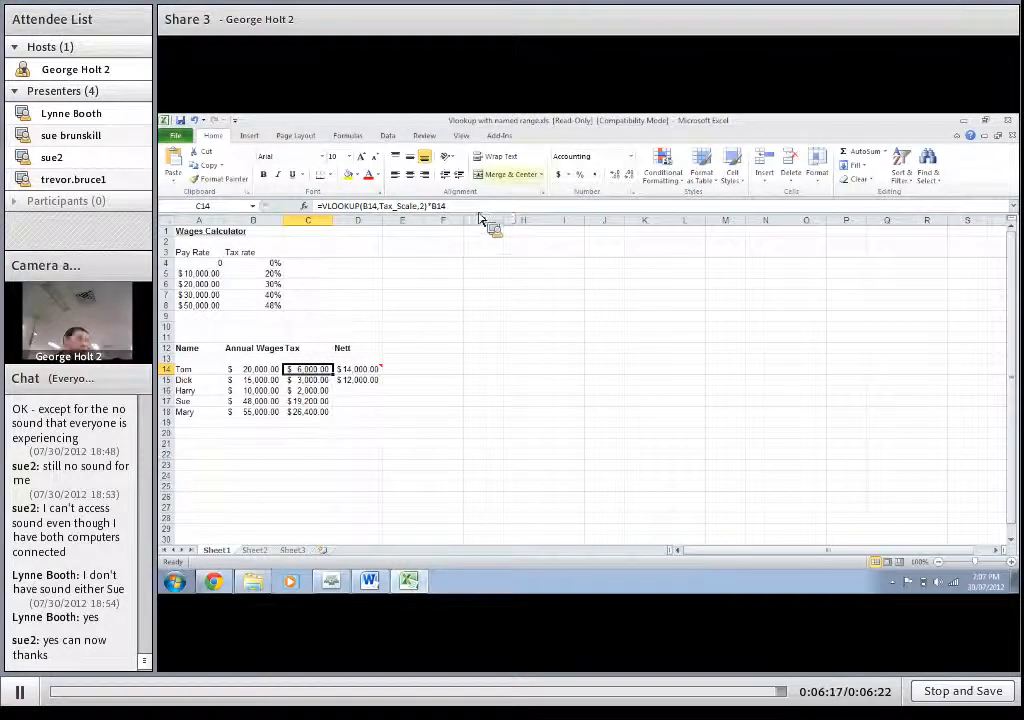
Step: Switch to the Adobe Connect meeting window
click(333, 584)
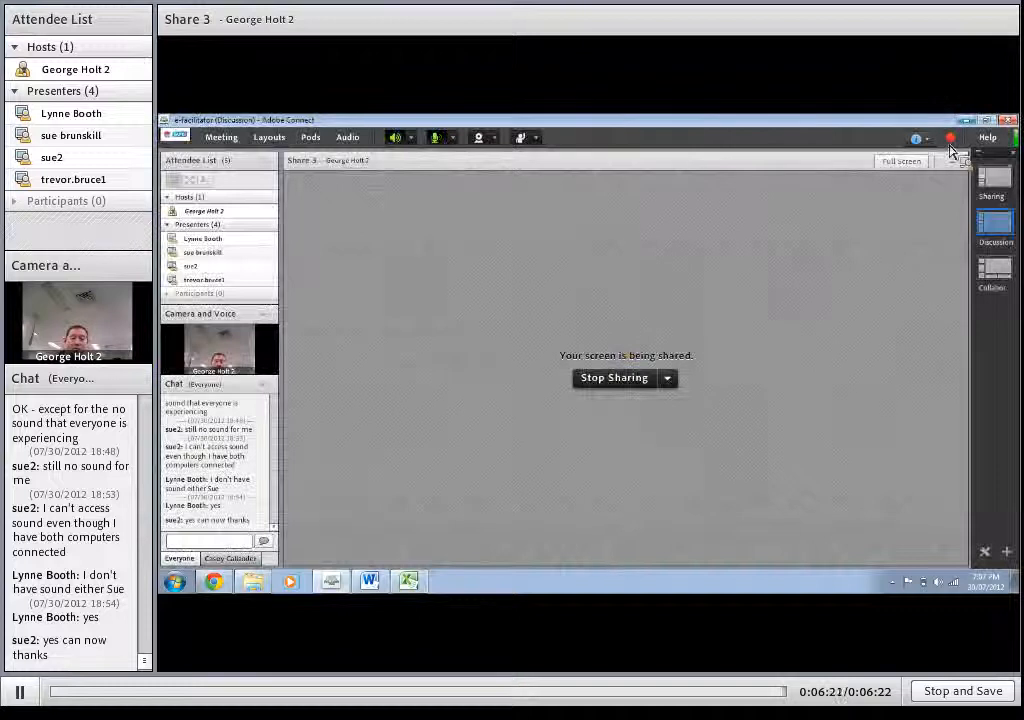